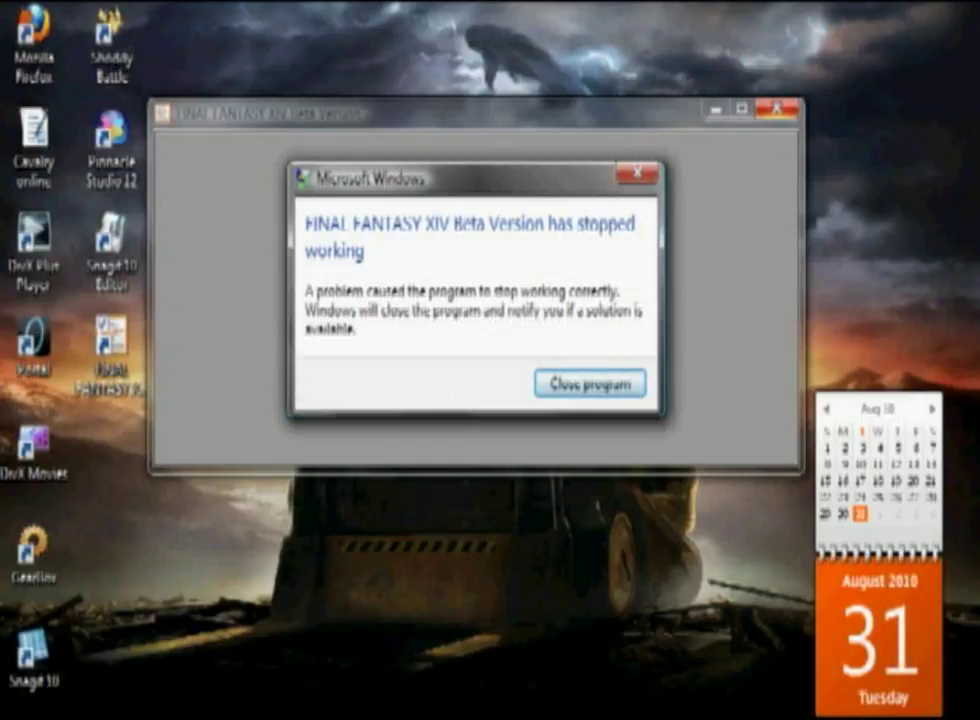
Close the FINAL FANTASY XIV Beta crash dialog and relaunch the game twice from its desktop icon
key("Return")
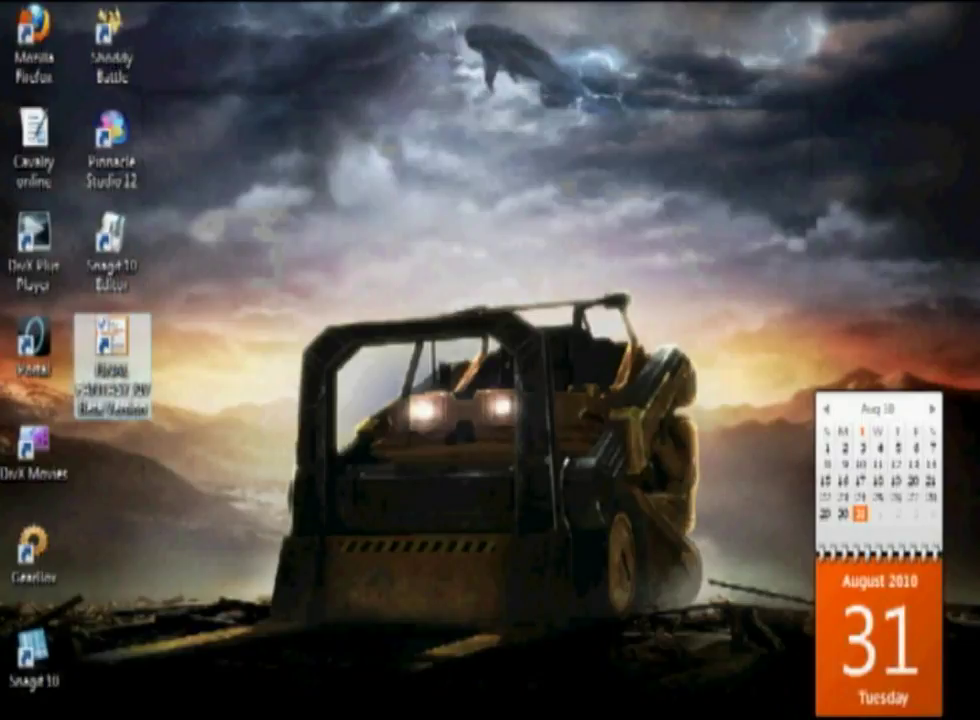
key("Return")
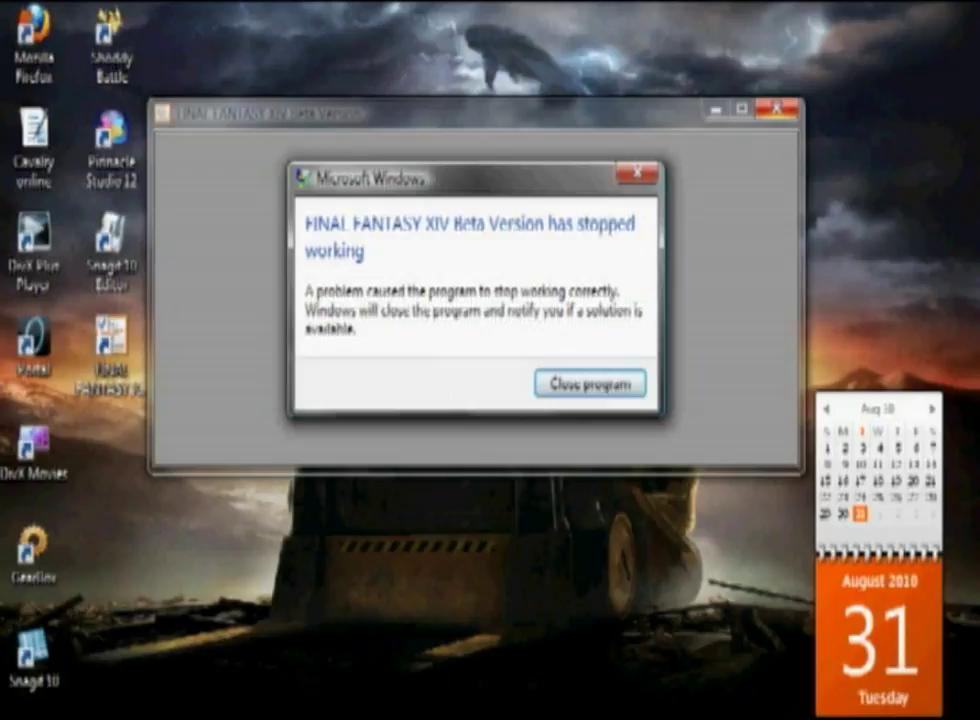
key("Return")
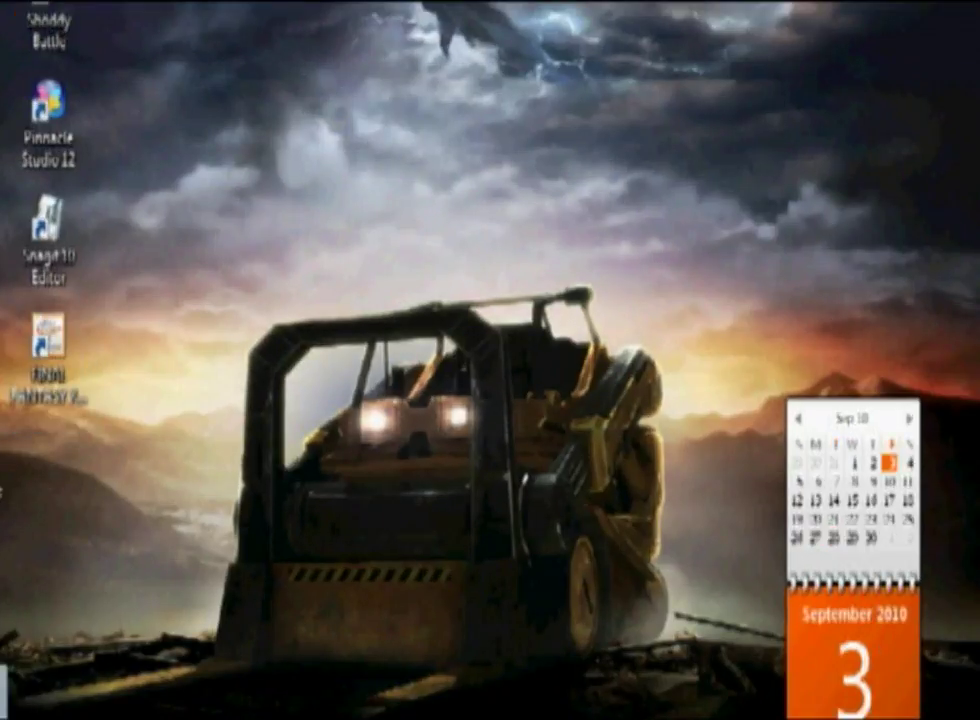
double_click(47, 345)
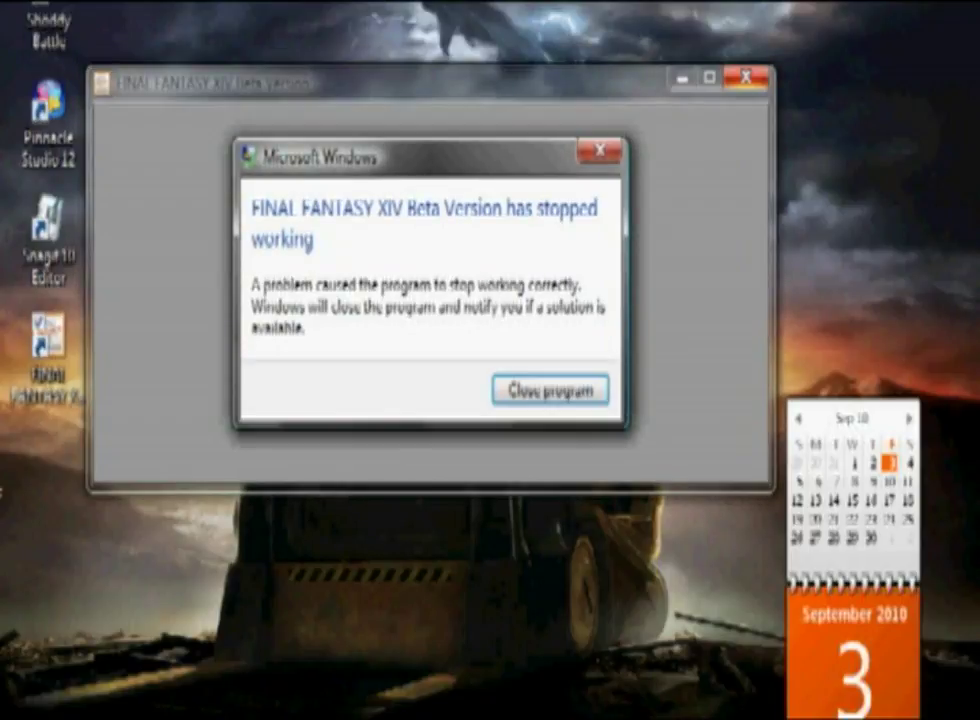
left_click(550, 391)
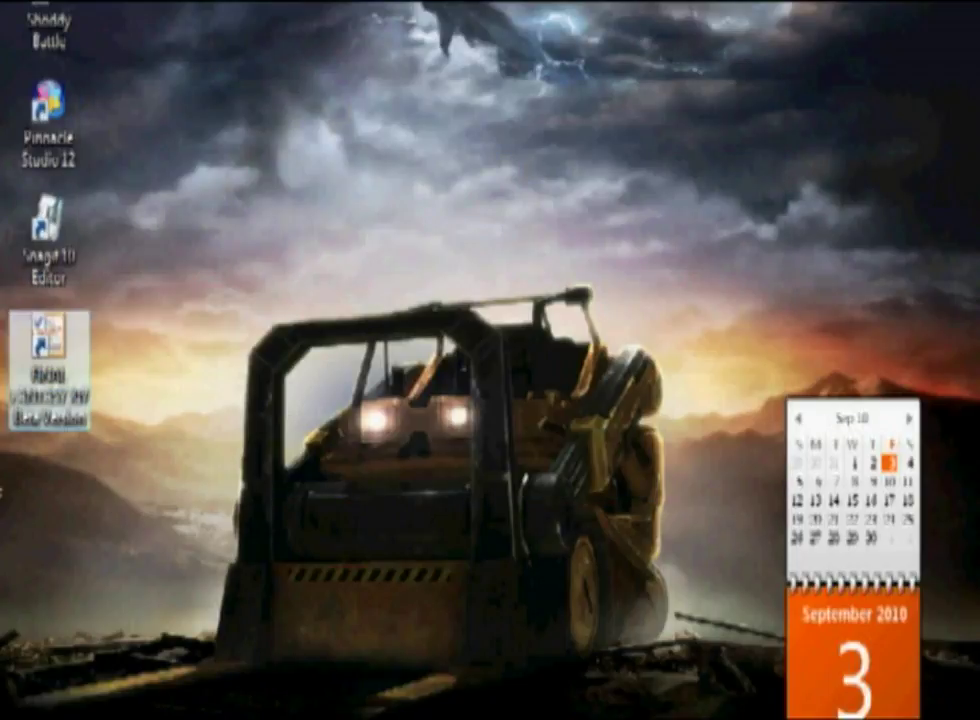
double_click(48, 340)
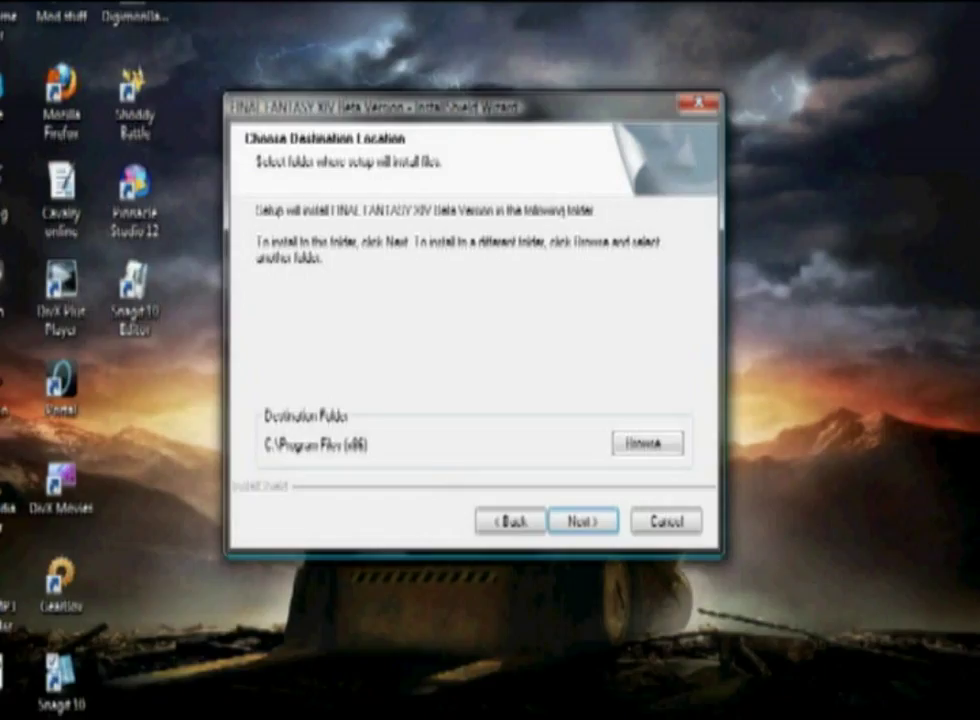
Accept the default destination folder and start copying files to reinstall the beta
key("Return")
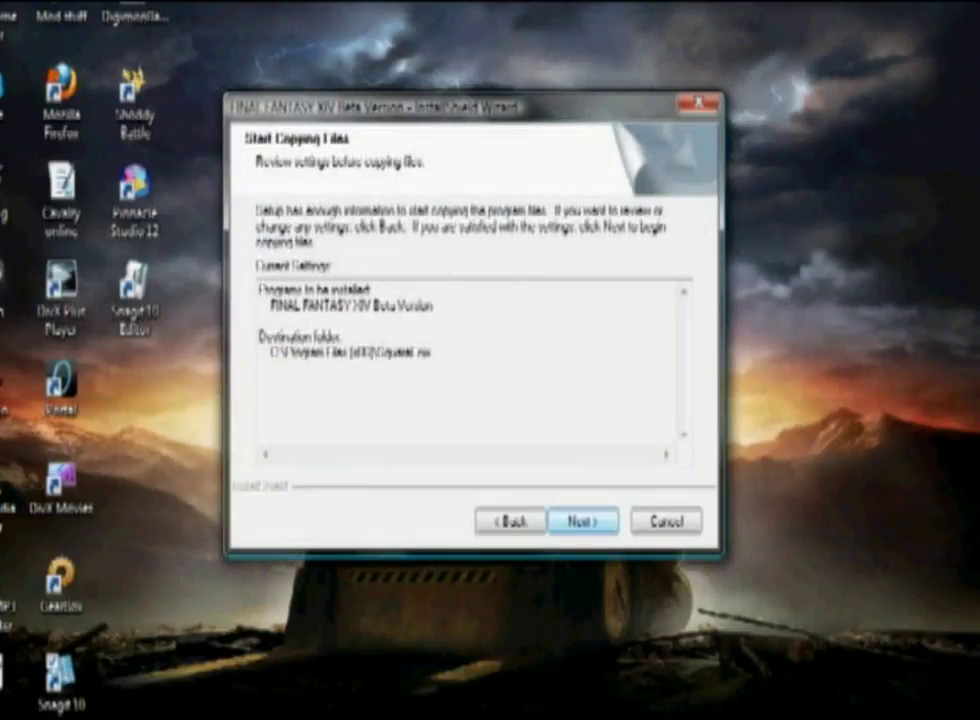
key("Return")
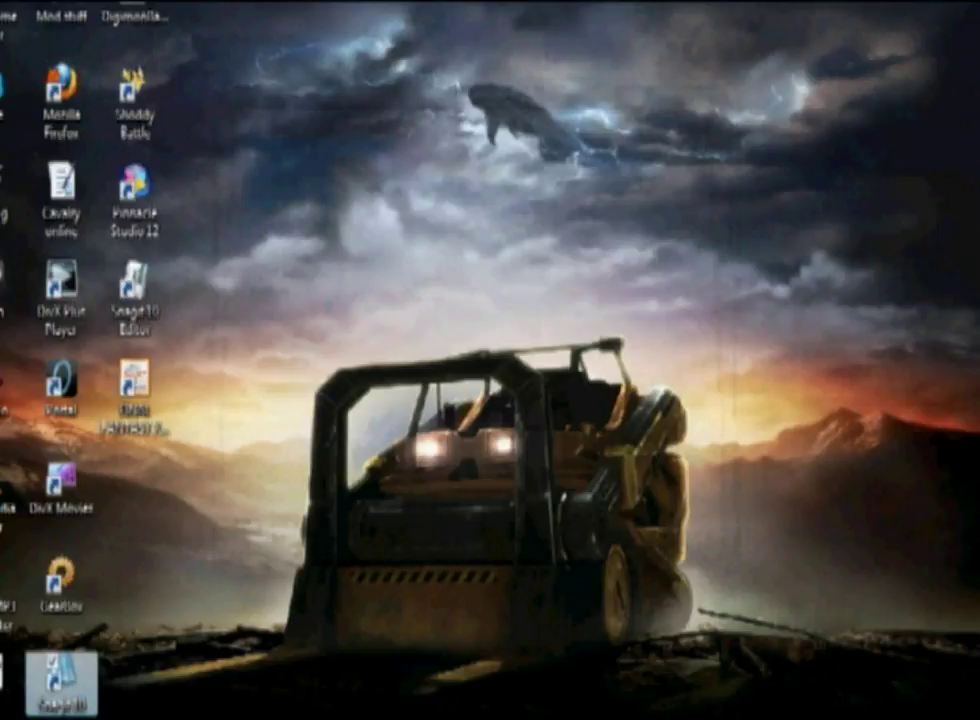
left_click(134, 395)
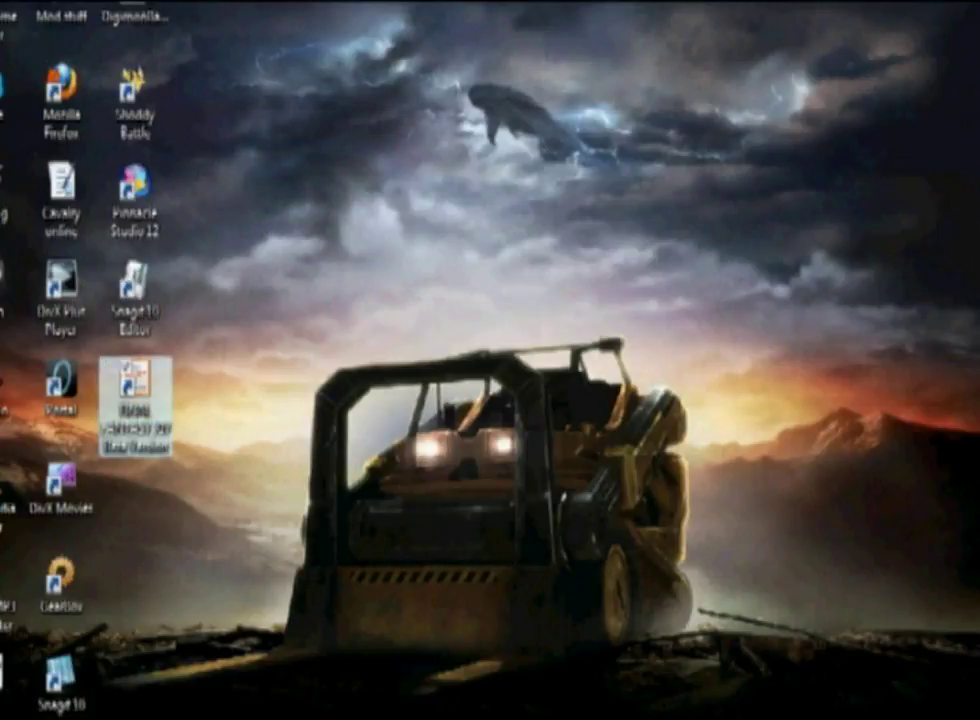
Launch the reinstalled beta from its new desktop icon, dismiss the crash notice, and relaunch it
double_click(134, 395)
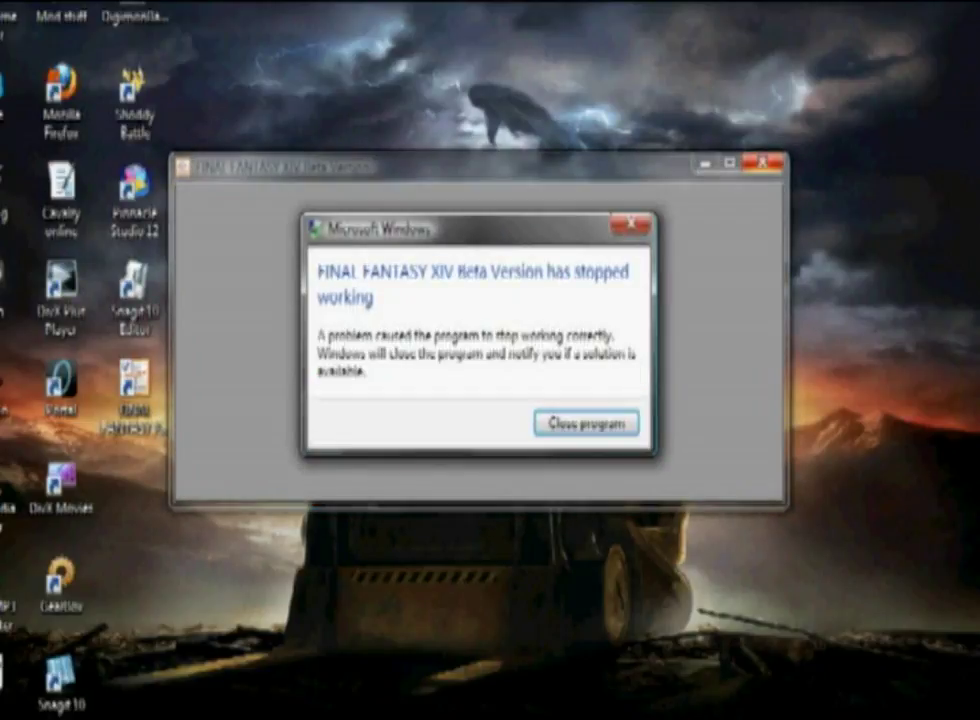
left_click(586, 423)
double_click(133, 390)
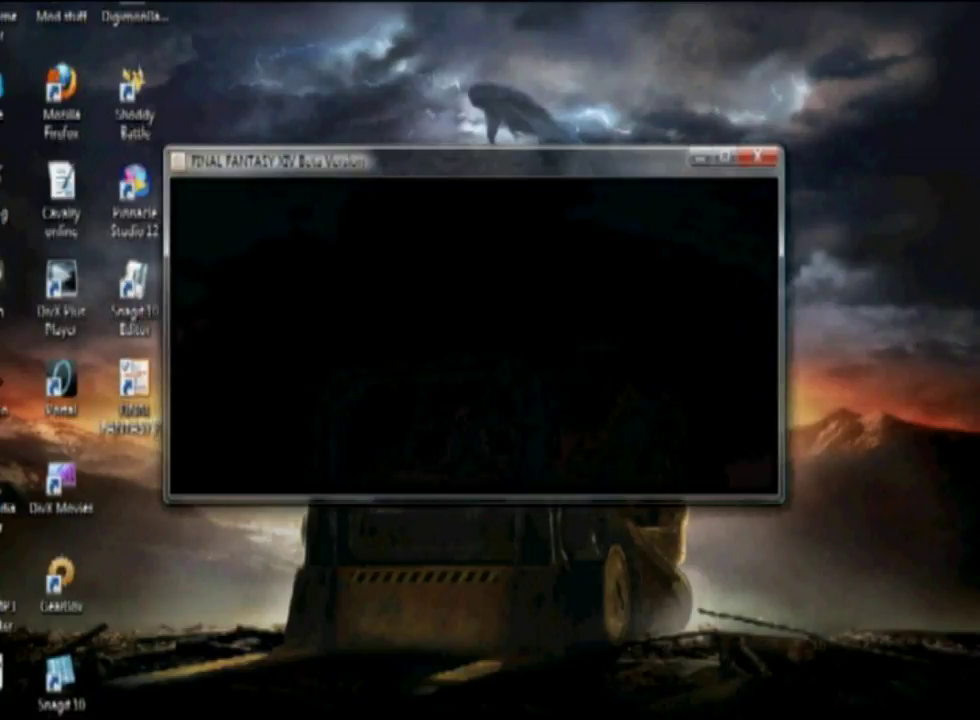